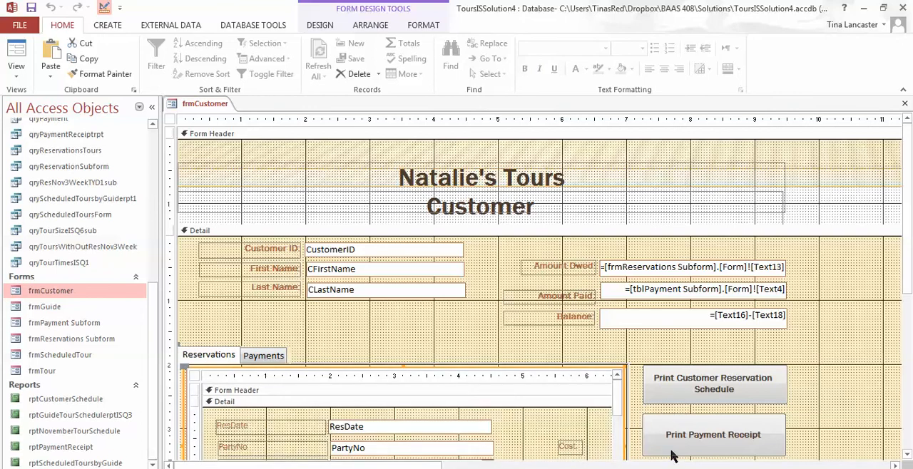
Examine the properties of the Print Customer Reservation Schedule command button on the frmCustomer form, including its full property list.
left_click(316, 26)
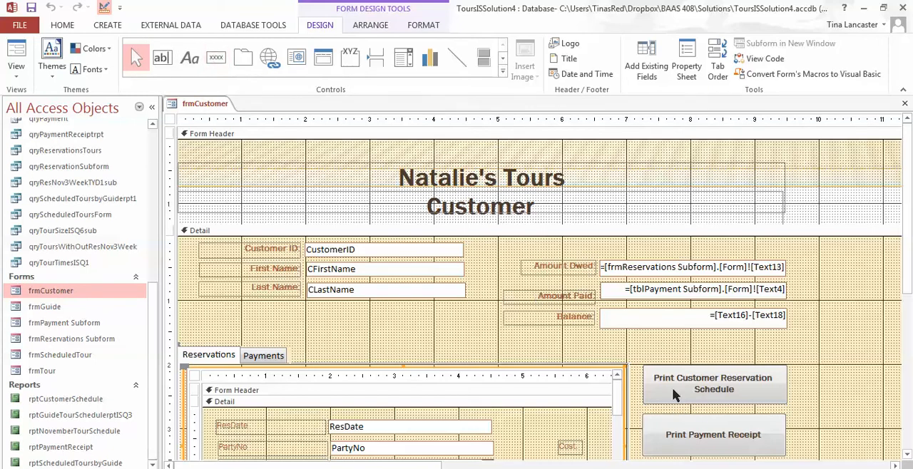
left_click(659, 401)
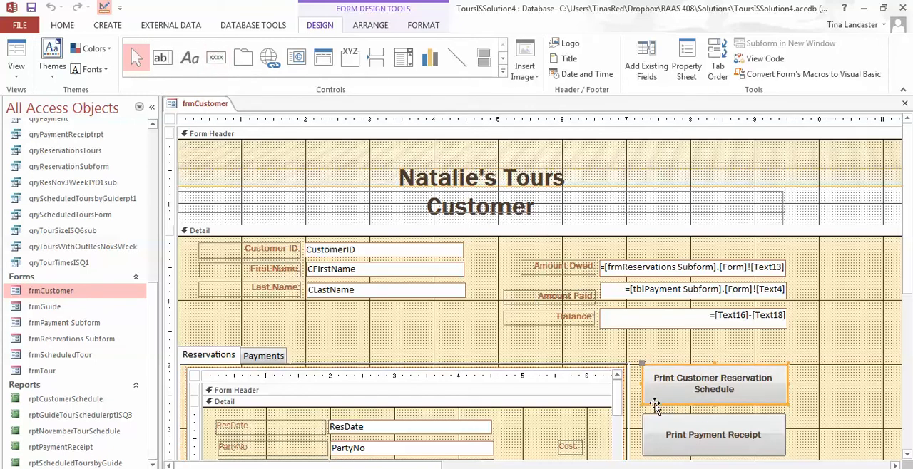
double_click(655, 405)
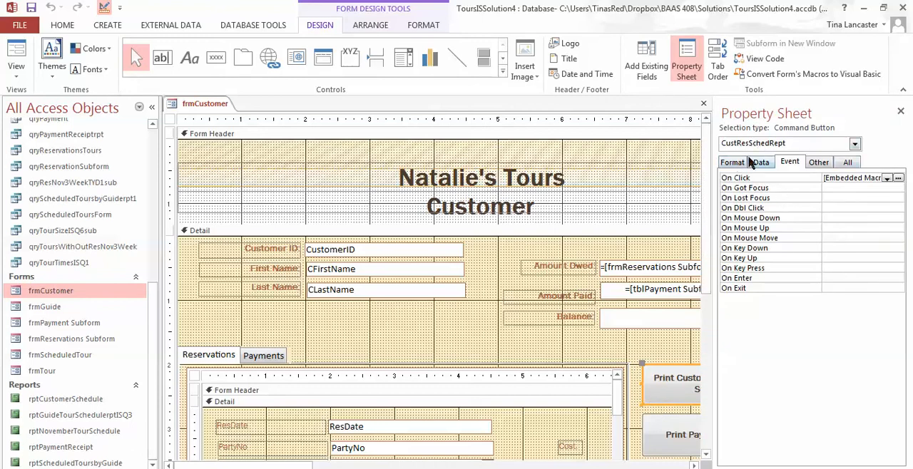
left_click(849, 162)
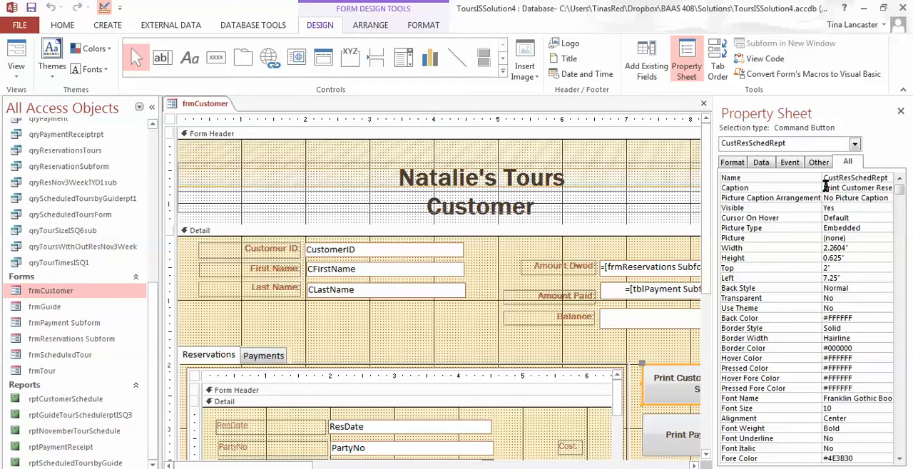
left_click(901, 113)
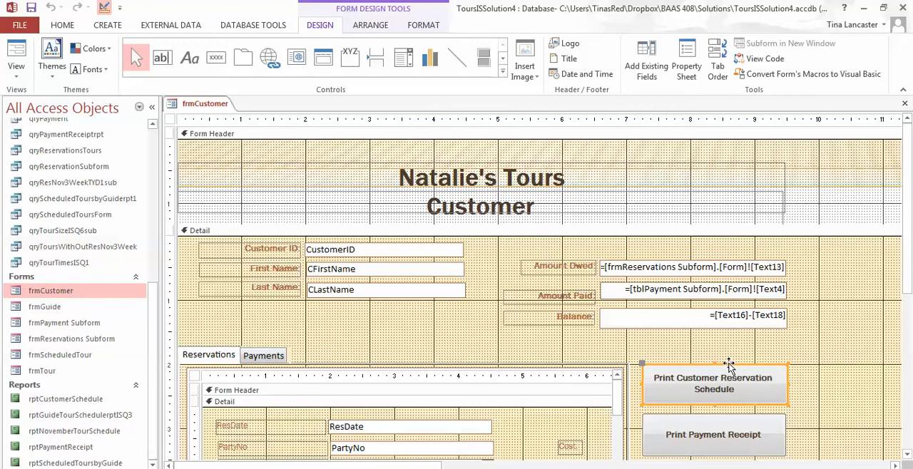
double_click(728, 364)
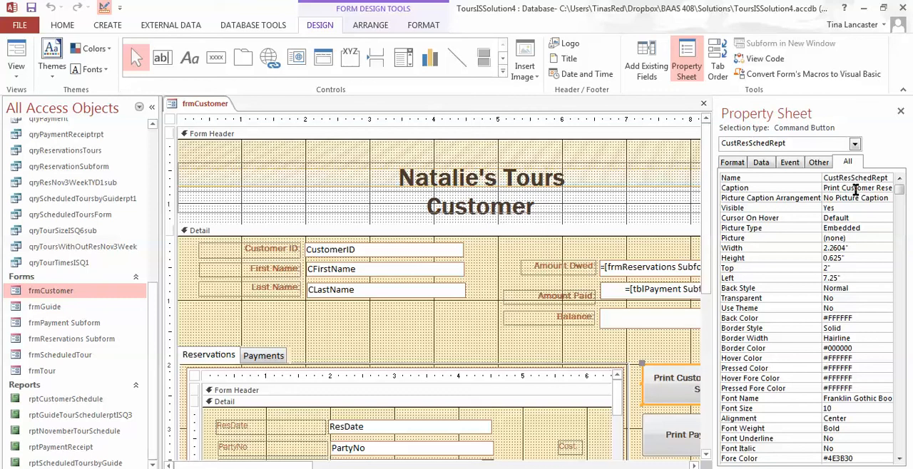
left_click(652, 347)
left_click(901, 111)
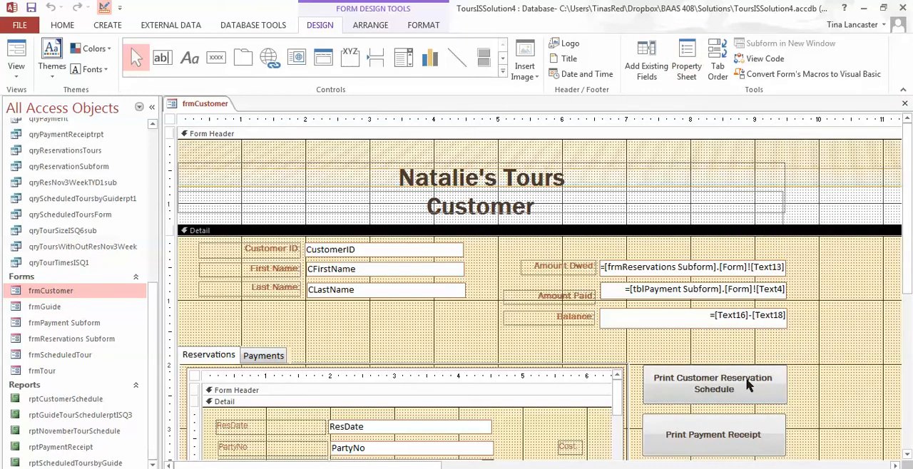
Examine the records returned by the qryCustomerSchedulerpt query and close its datasheet.
left_click(340, 253)
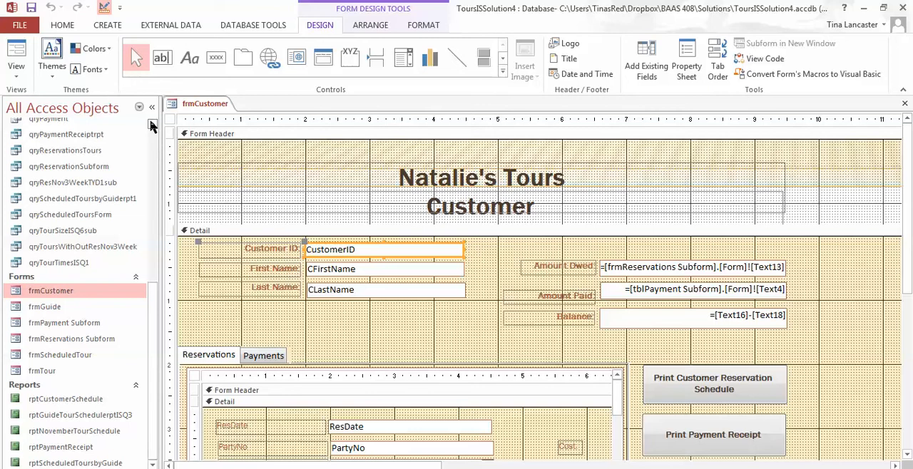
left_click_drag(152, 126, 152, 126)
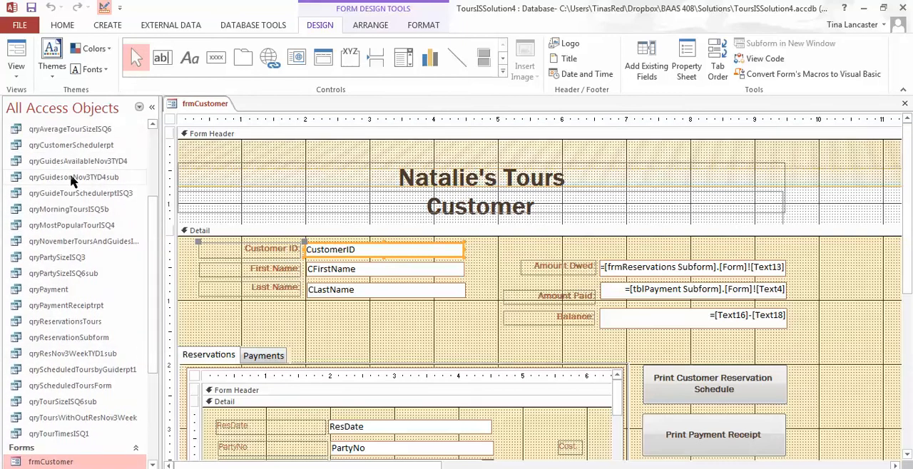
double_click(75, 146)
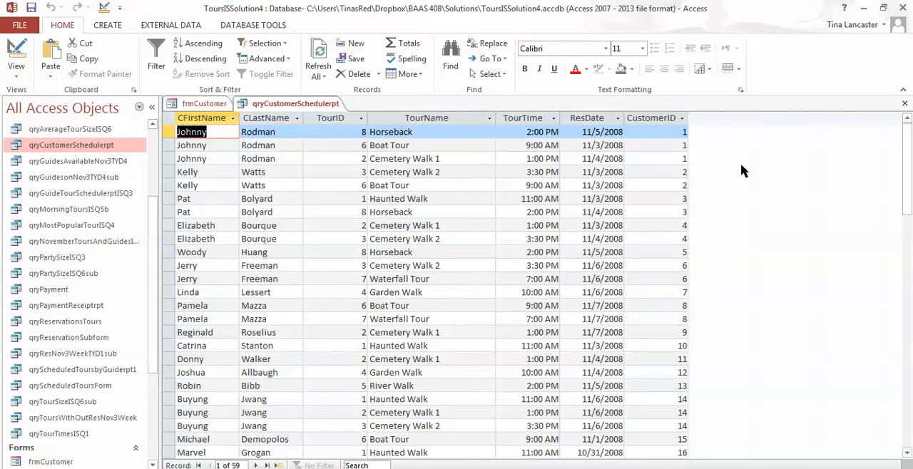
left_click(904, 104)
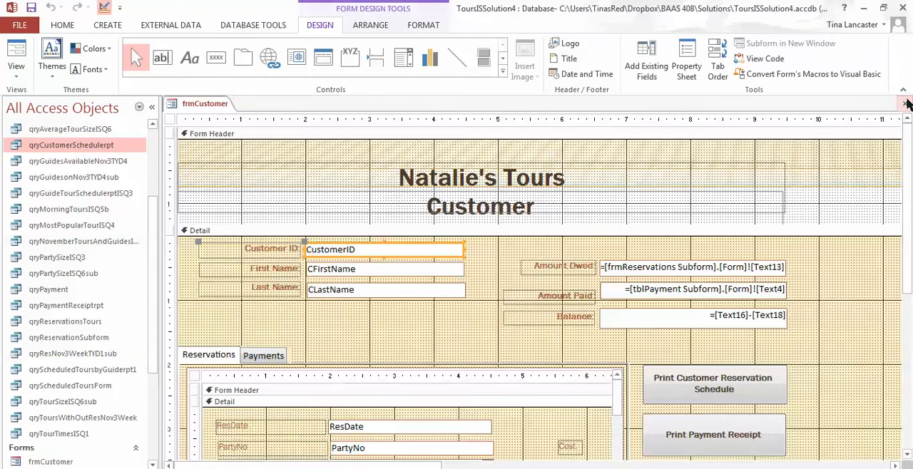
Inspect the design of qryCustomerSchedulerpt and run it, closing the query without saving its design.
right_click(74, 145)
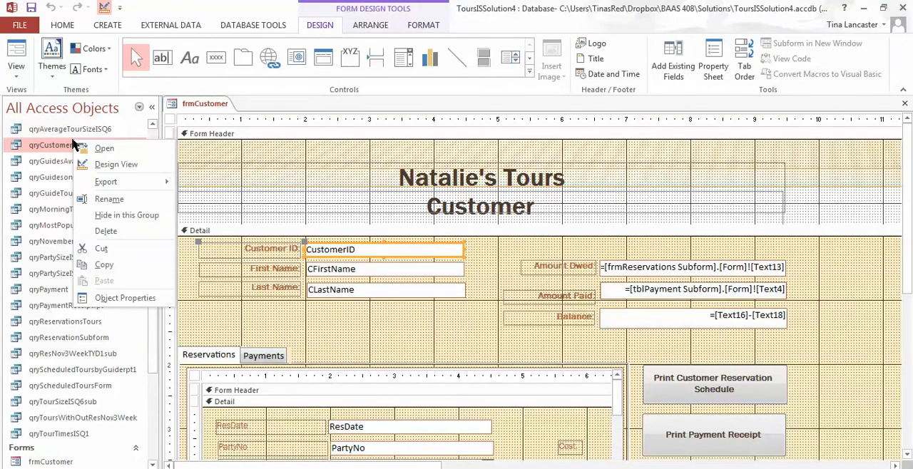
left_click(88, 164)
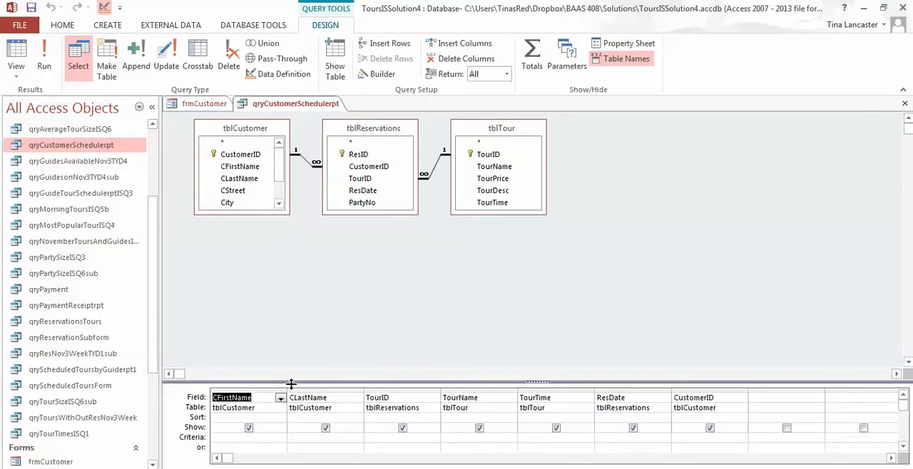
left_click_drag(292, 383, 307, 255)
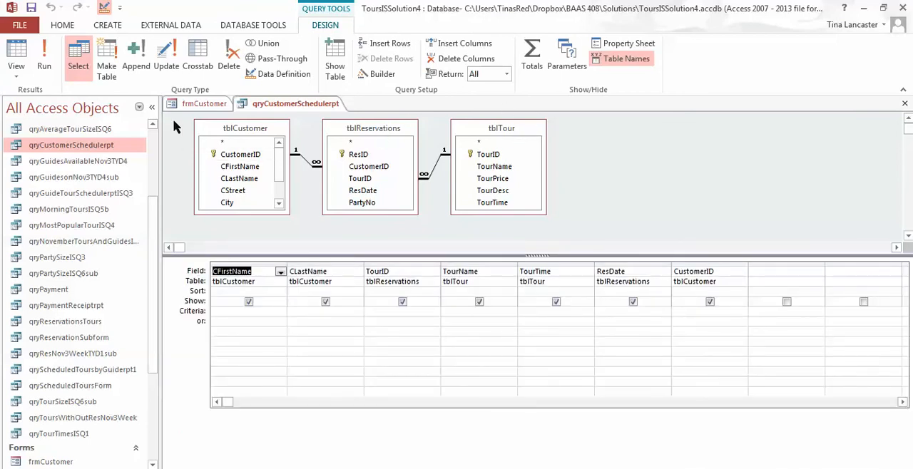
left_click(46, 61)
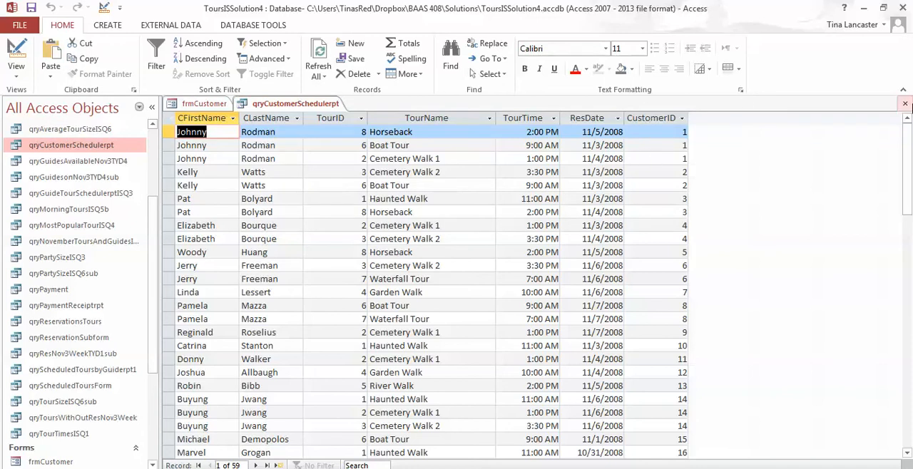
left_click(906, 104)
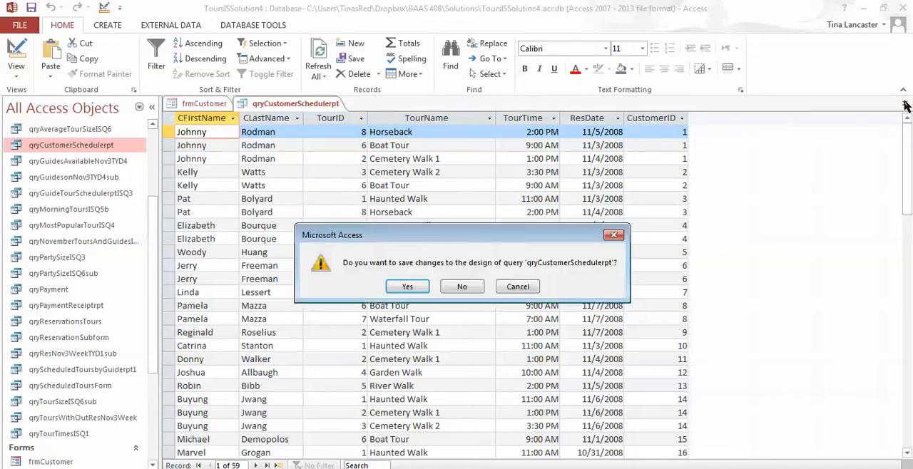
left_click(462, 287)
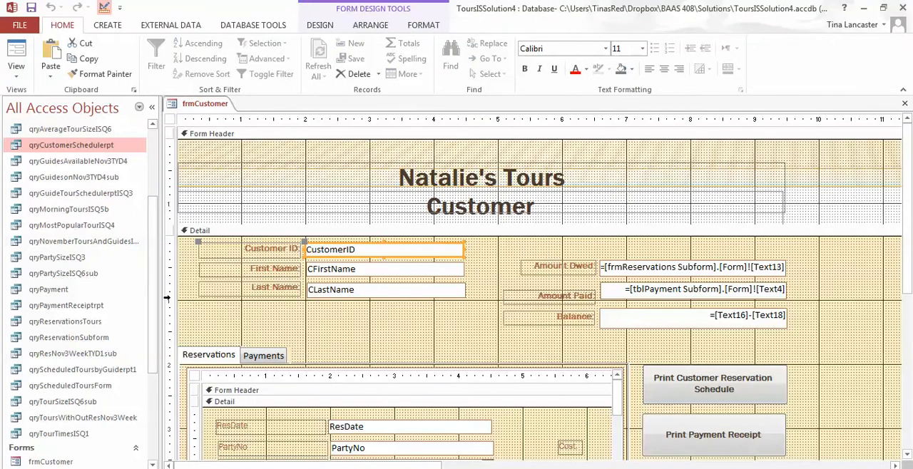
Look through the rptCustomerSchedule report from its header to its closing note and close it.
scroll(157, 446, "down", 4)
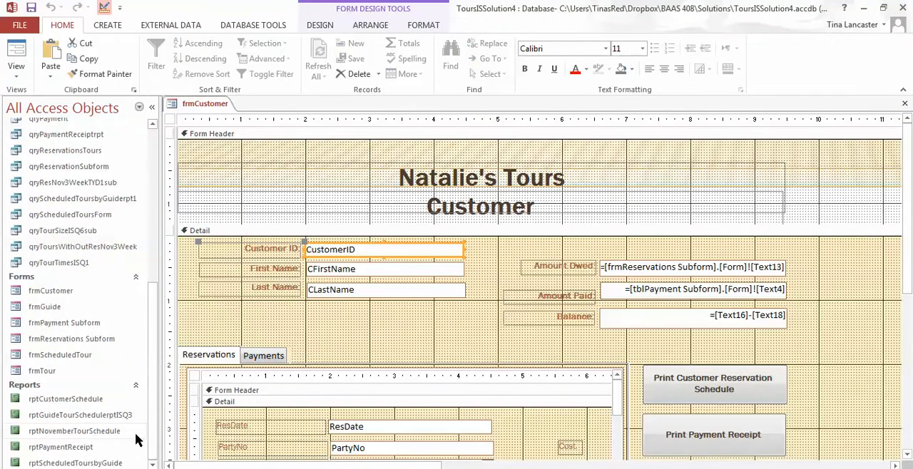
left_click(94, 404)
double_click(95, 404)
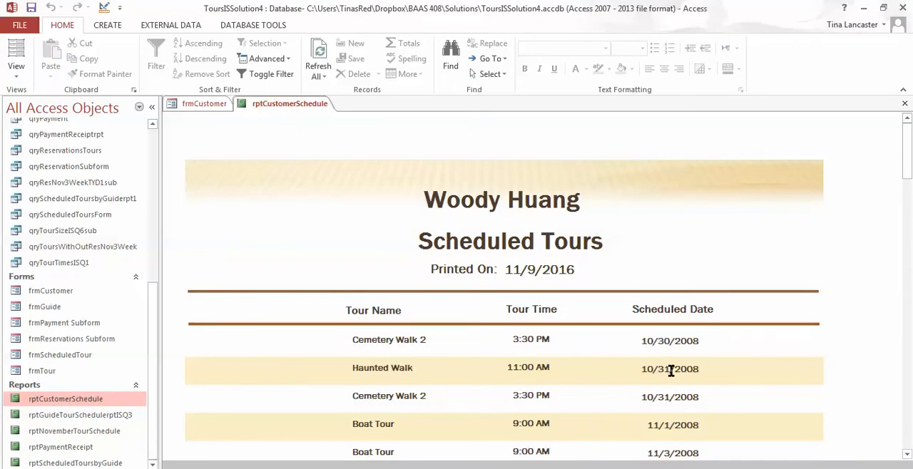
scroll(911, 433, "down", 15)
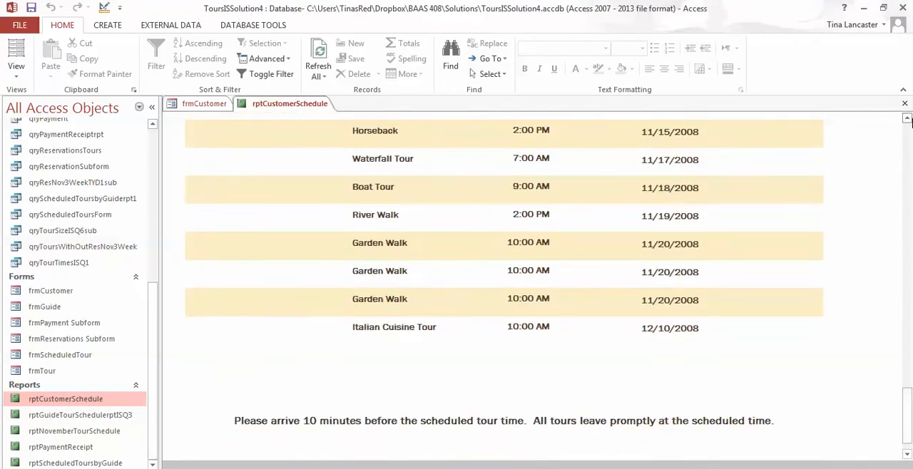
scroll(906, 140, "up", 15)
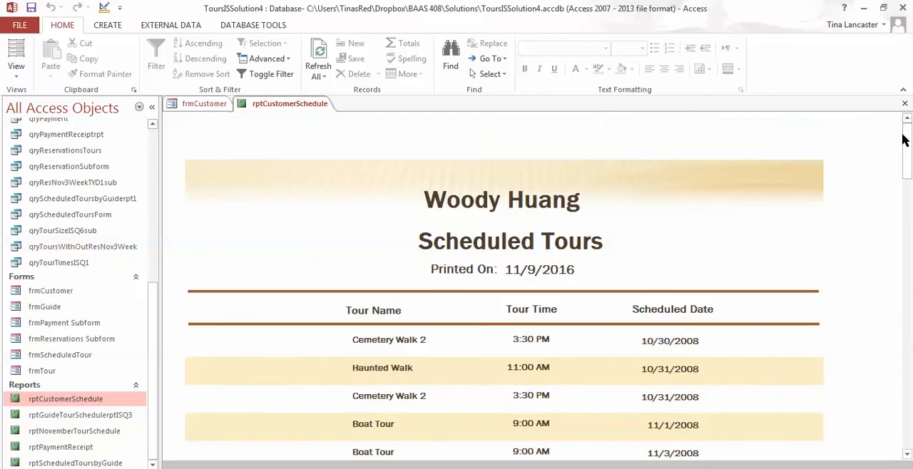
left_click(904, 103)
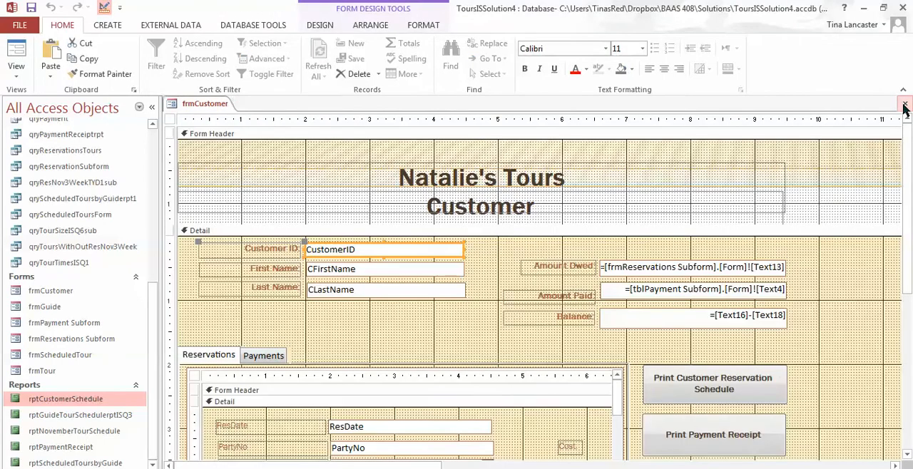
Remove the embedded macro from the On Click event of the Print Customer Reservation Schedule button.
left_click(754, 366)
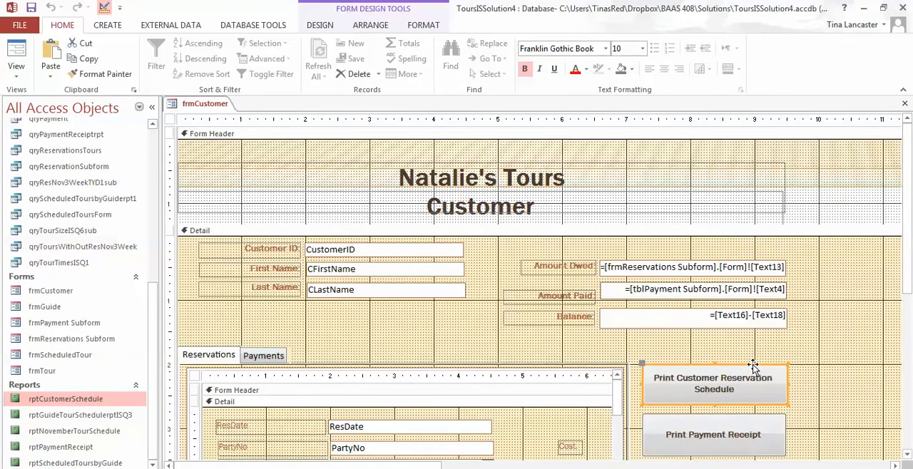
left_click(337, 251)
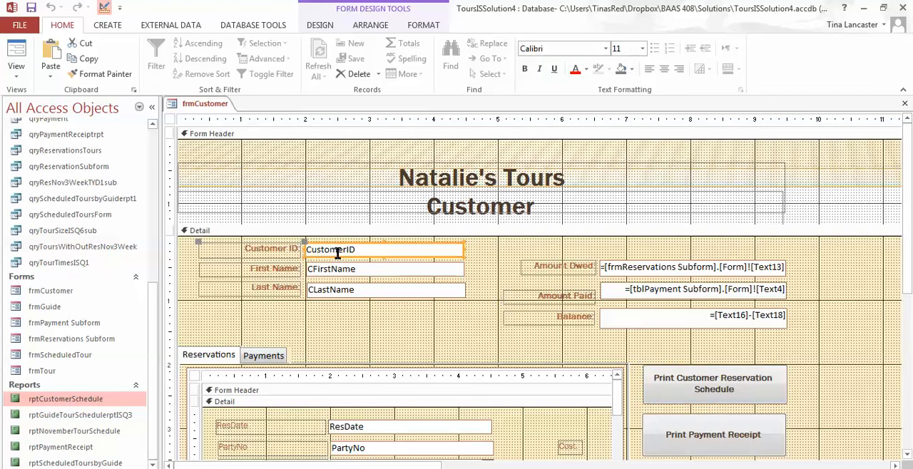
left_click(664, 399)
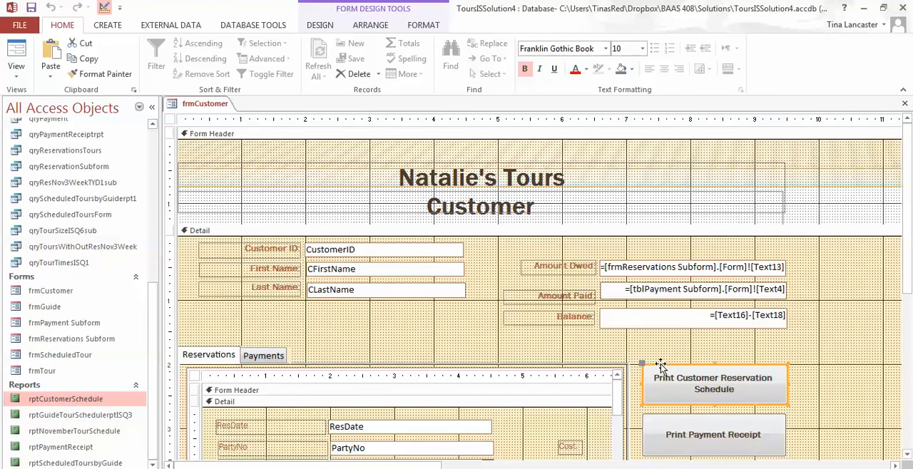
double_click(660, 366)
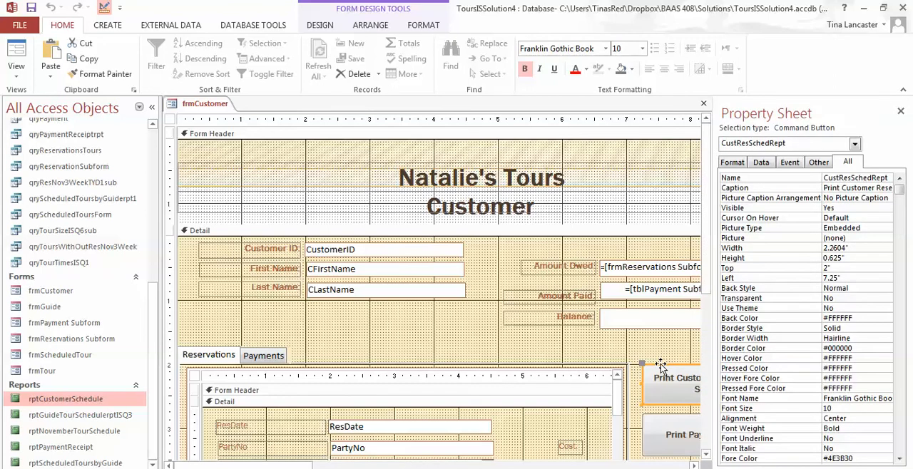
left_click(790, 165)
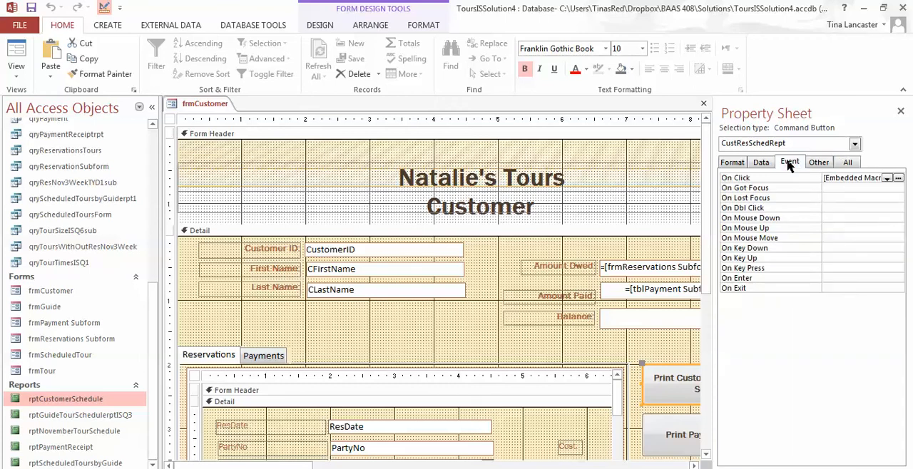
left_click_drag(825, 179, 912, 182)
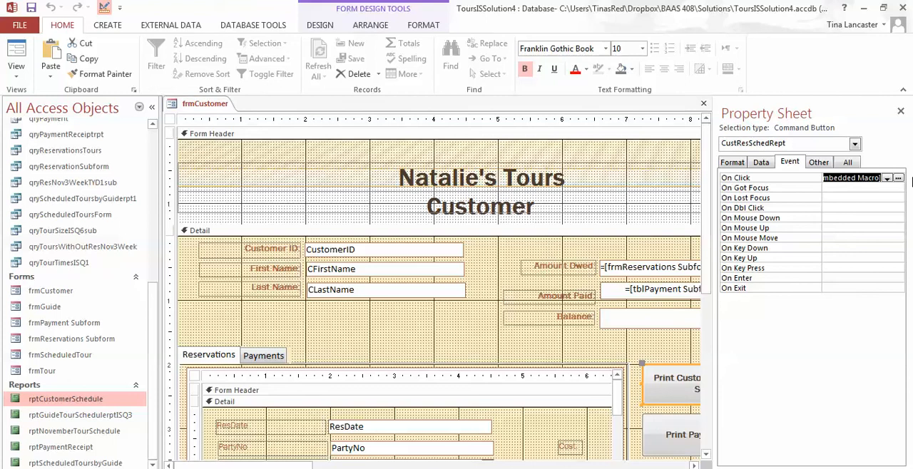
key("Delete")
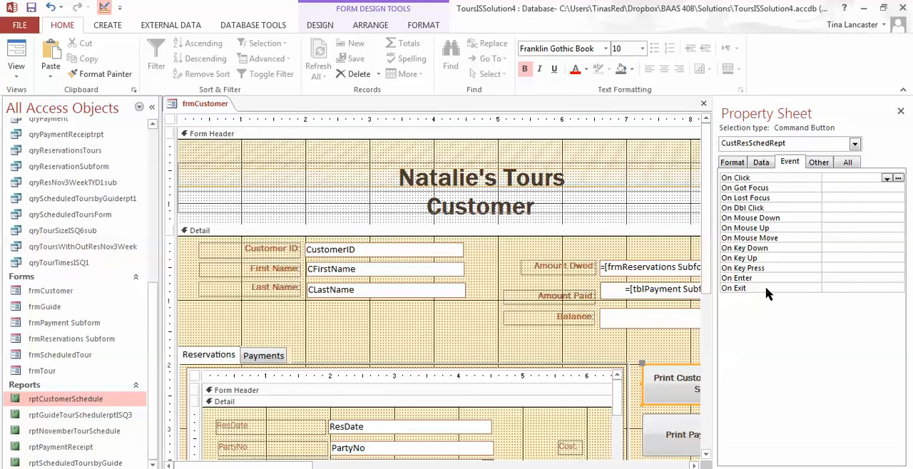
Create a new On Click macro for the button with Macro Builder and add an OpenReport action.
left_click(899, 179)
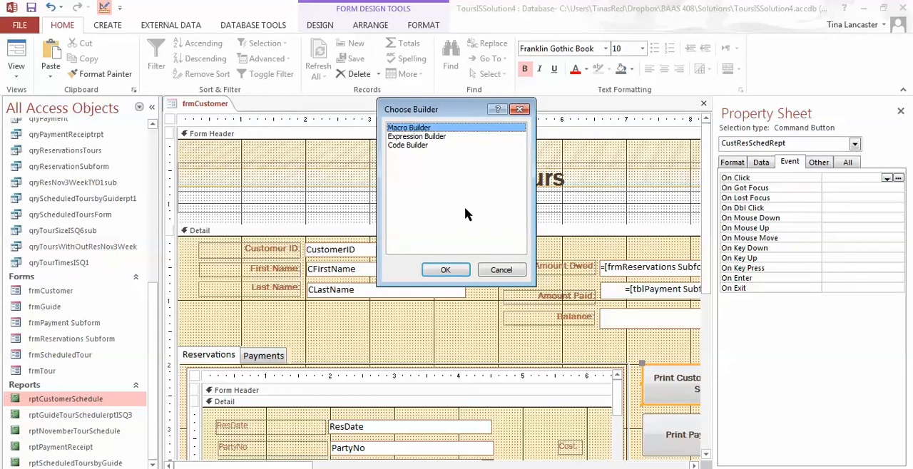
left_click(440, 271)
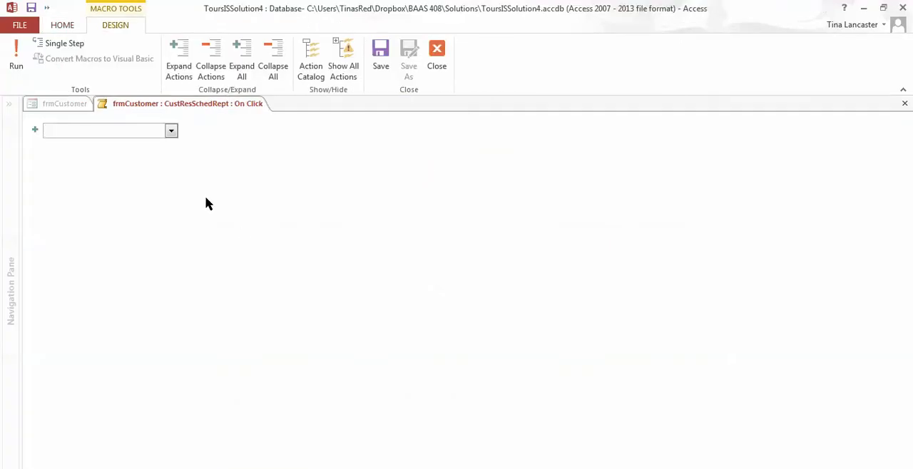
left_click(171, 132)
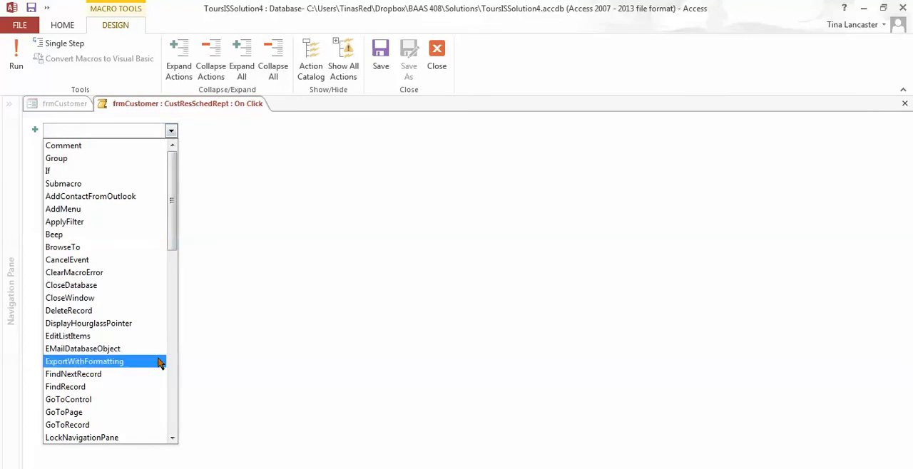
left_click(172, 422)
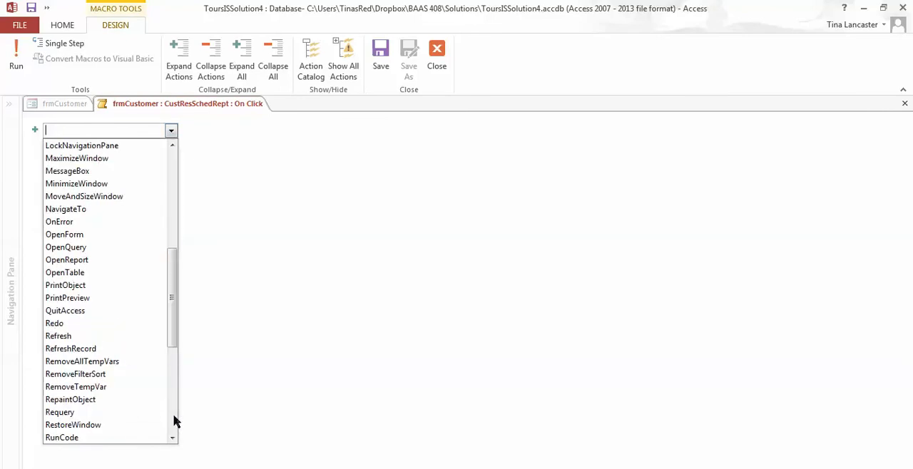
left_click(141, 264)
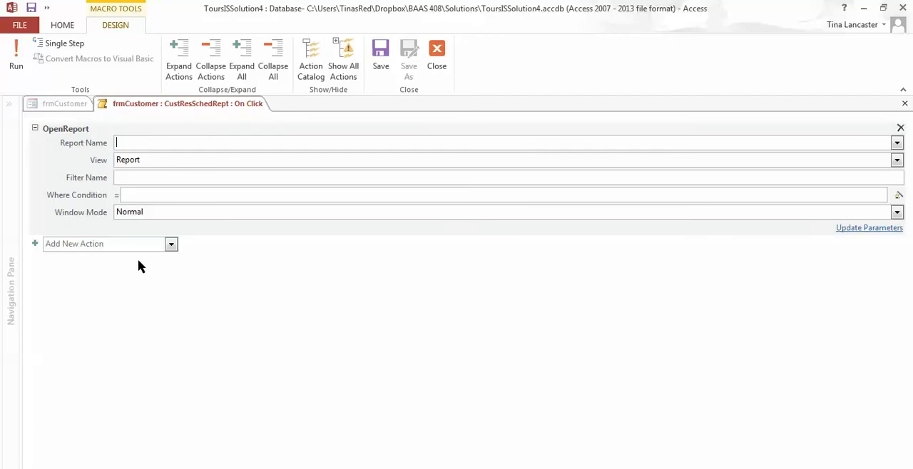
left_click(139, 266)
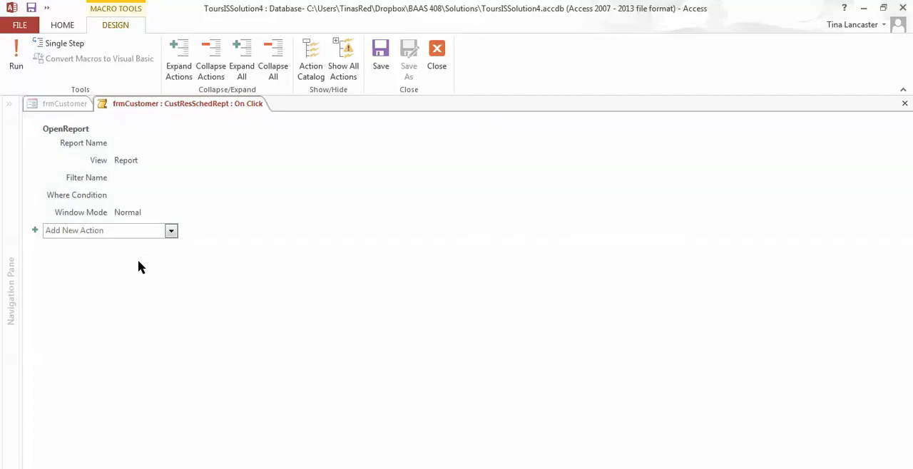
Set the OpenReport action's report name to rptCustomerSchedule and its view to Print Preview.
left_click(130, 144)
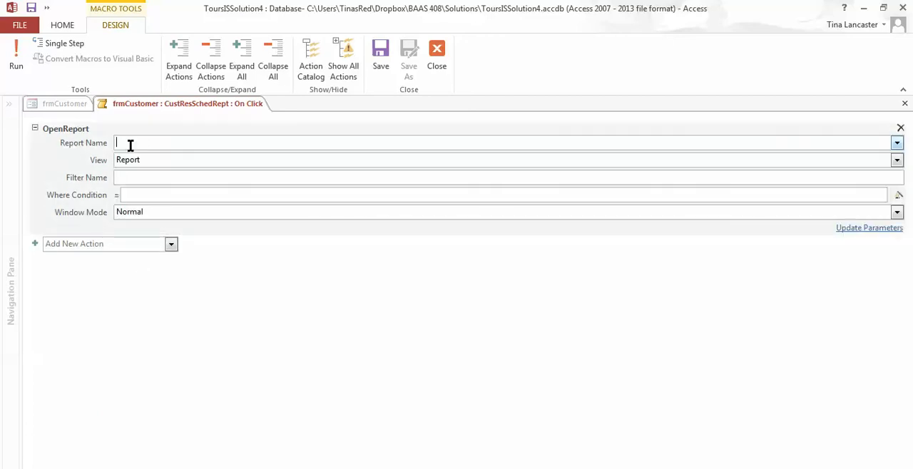
type("rptCustomerSchedule")
key("Tab")
type("Printp")
key("BackSpace")
type("p")
key("BackSpace")
type("p")
key("Tab")
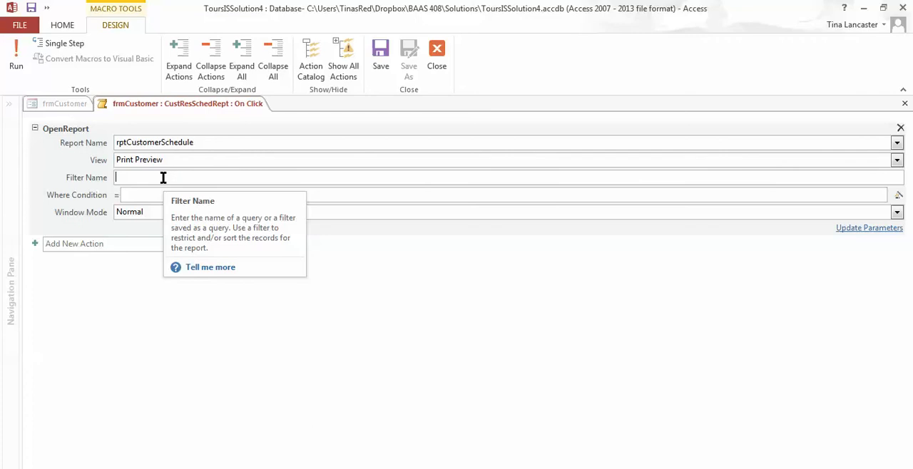
Enter qrycustomerSchedulerpt as the filter name of the OpenReport action.
type("qry")
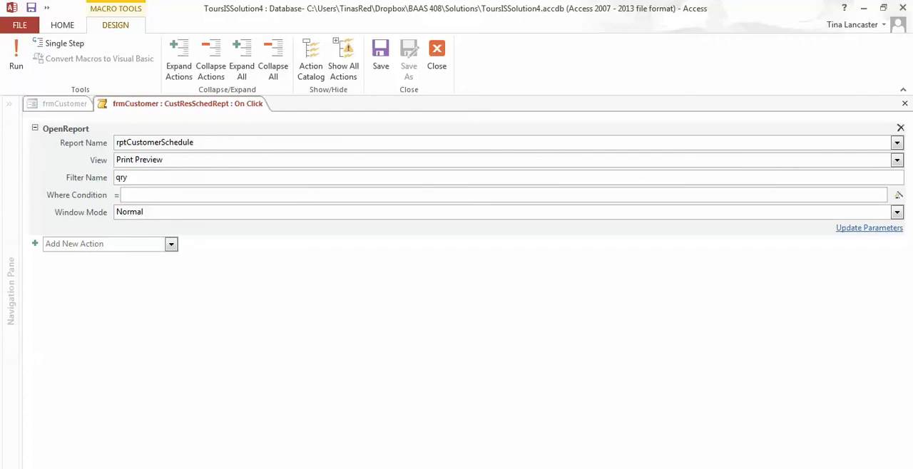
type("customerShc")
key("BackSpace")
key("BackSpace")
type("dulerpt")
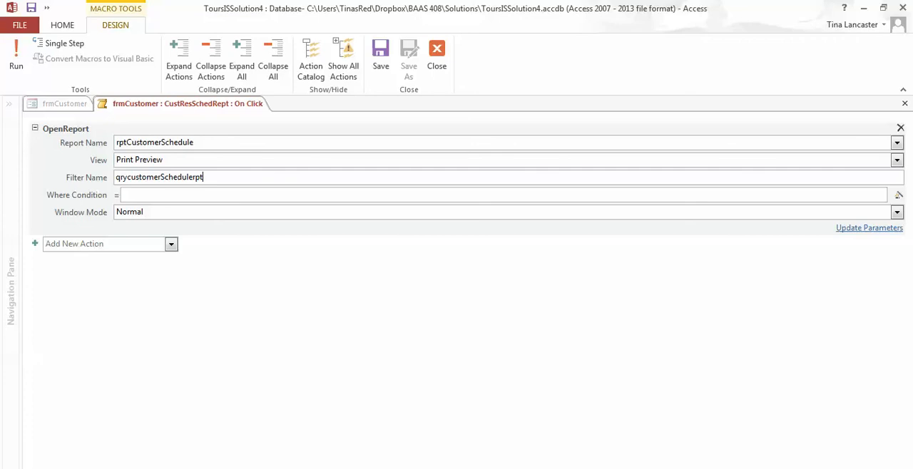
Set the OpenReport action's where condition to [CustomerID]=Forms![frmCustomer]![CustomerID].
left_click(178, 194)
left_click(178, 193)
type("[C")
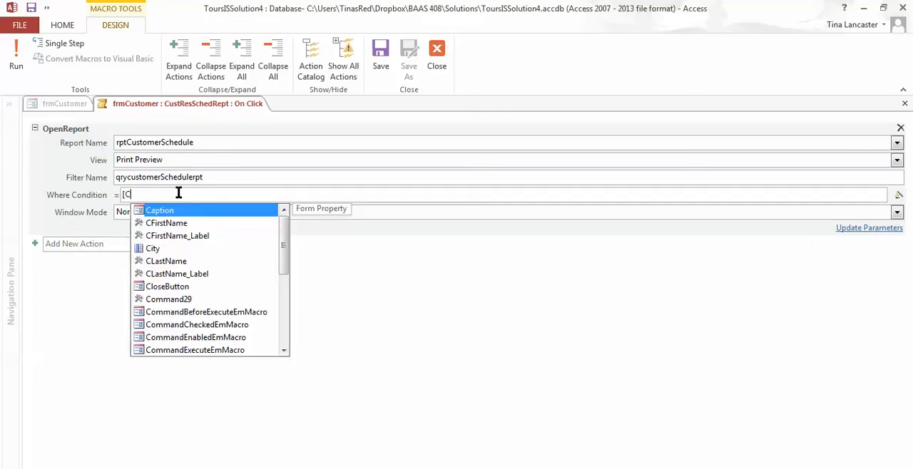
type("s")
key("BackSpace")
type("us")
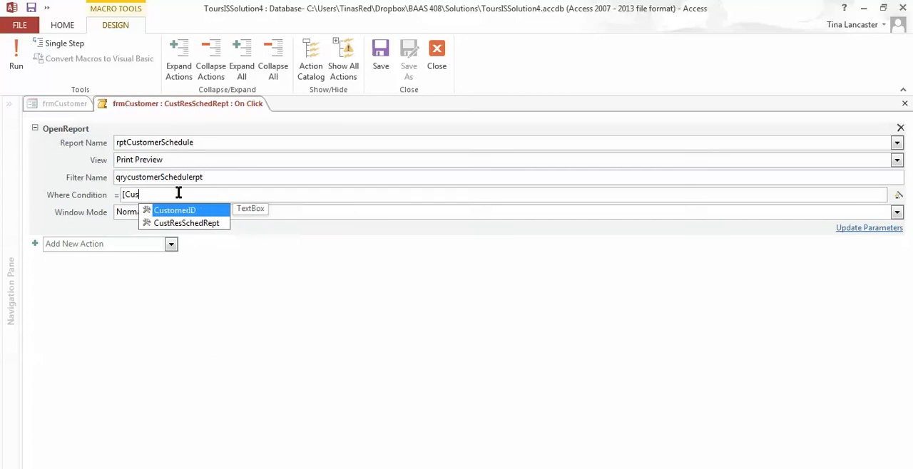
key("Tab")
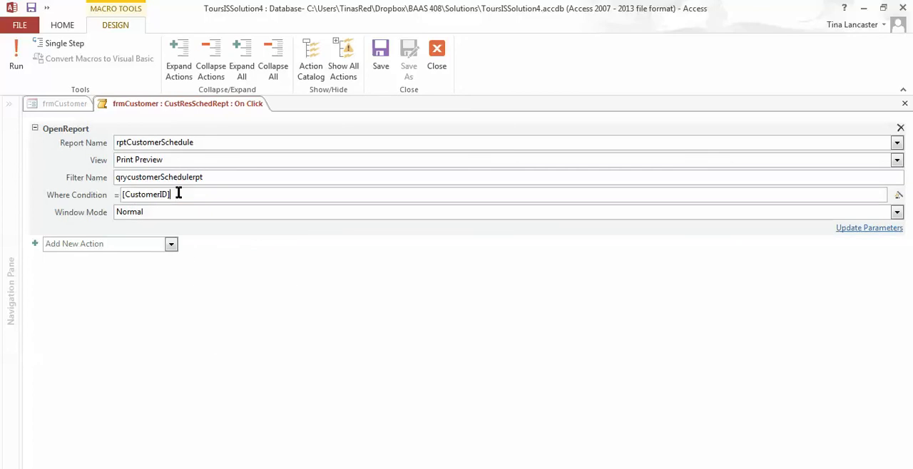
type("=Forms!")
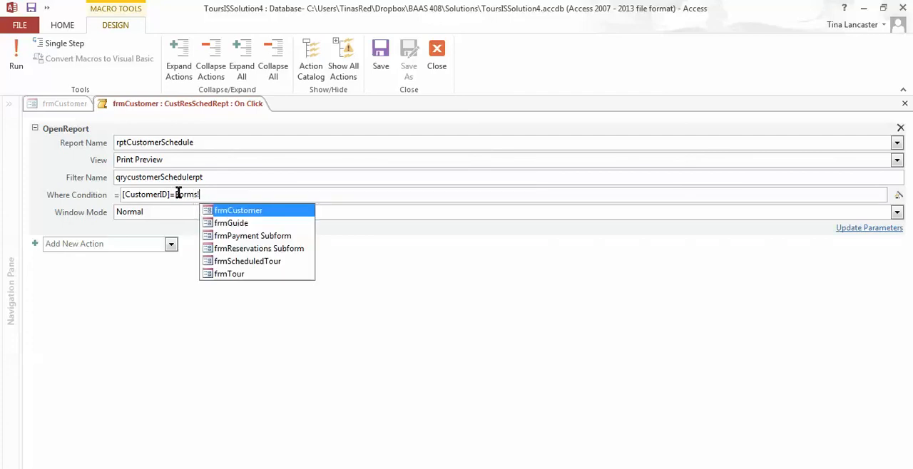
key("Tab")
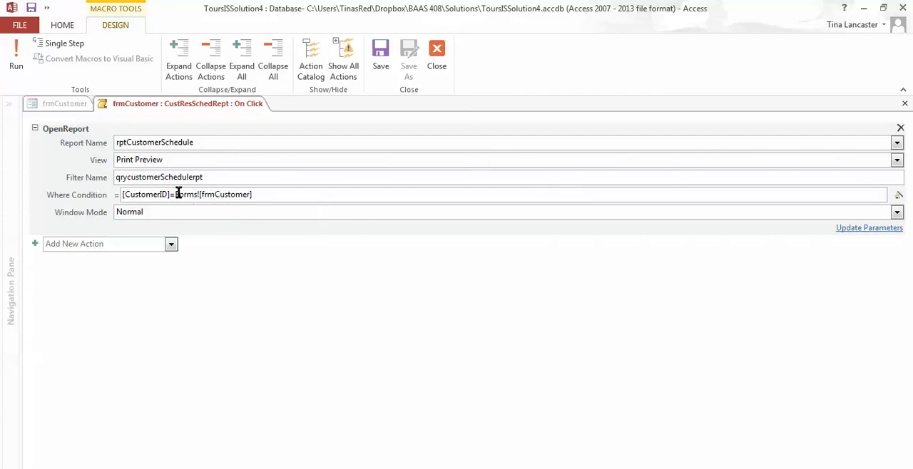
type("!cu")
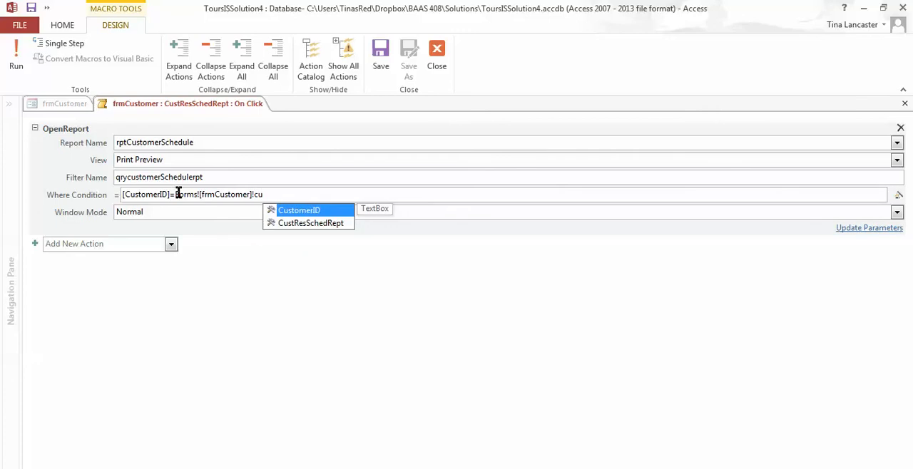
key("Tab")
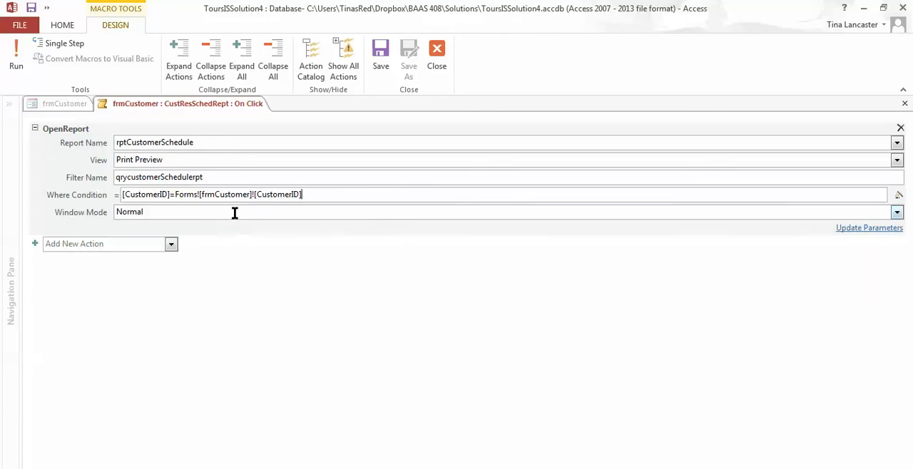
Close the macro, saving its changes to the button's On Click property, and close the property sheet.
mouse_move(234, 213)
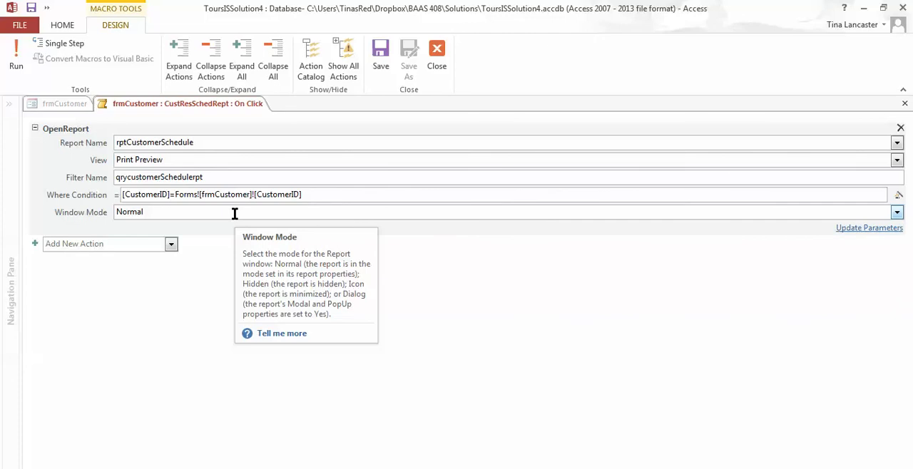
left_click(437, 61)
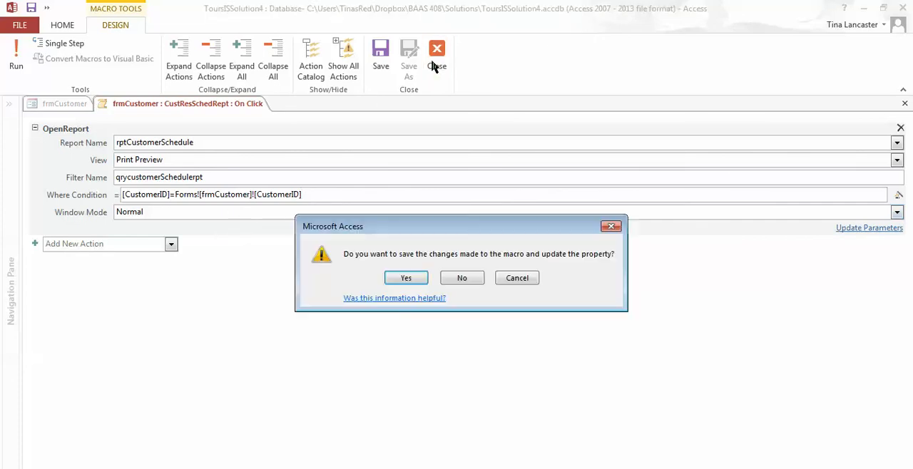
left_click(405, 278)
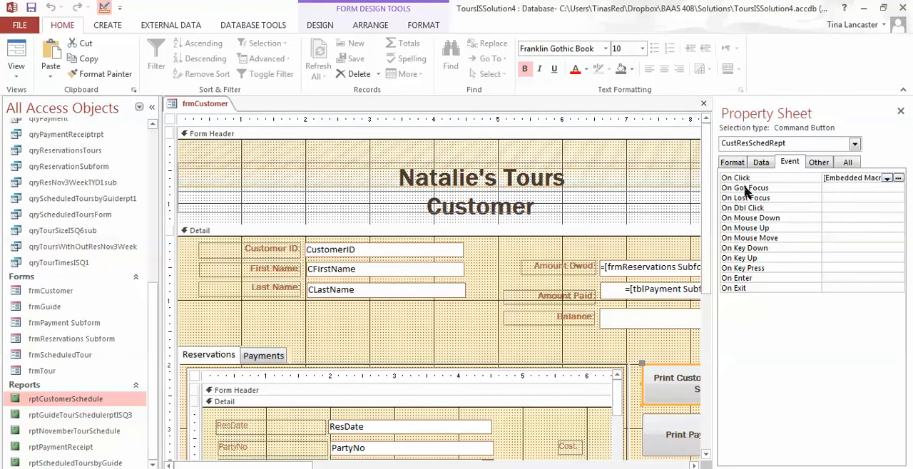
left_click(900, 111)
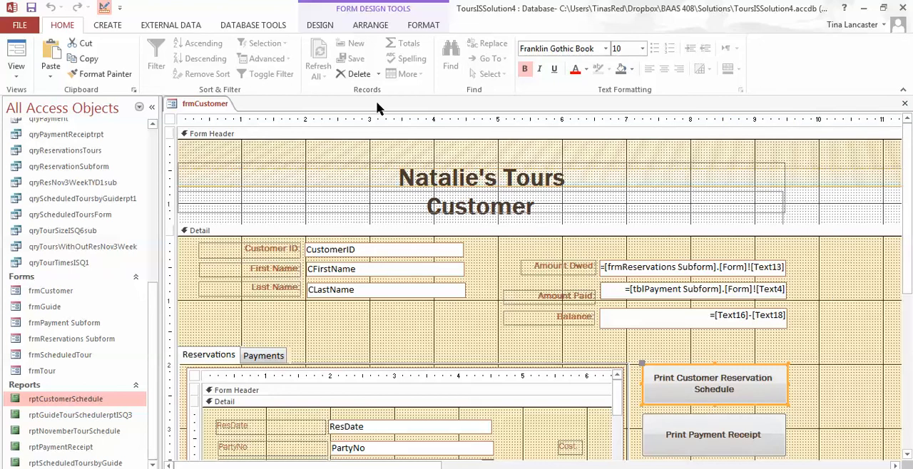
Show frmCustomer in Form View and look over the first customer's reservations and payments.
left_click(14, 75)
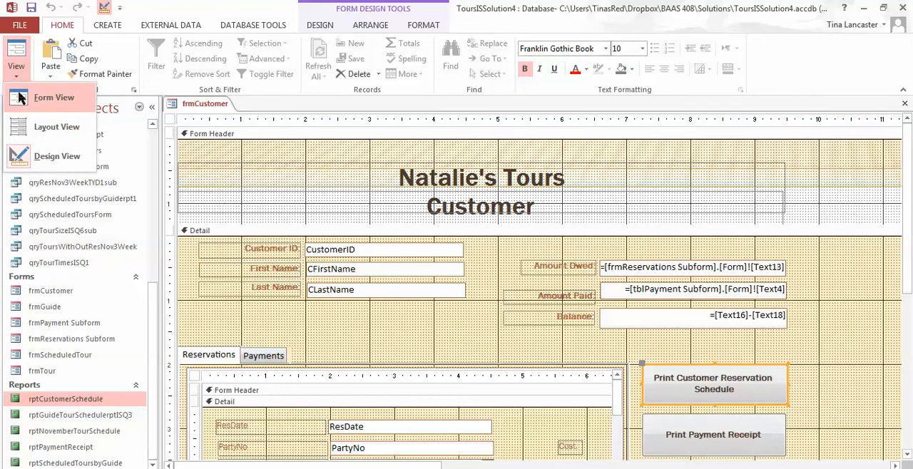
left_click(20, 97)
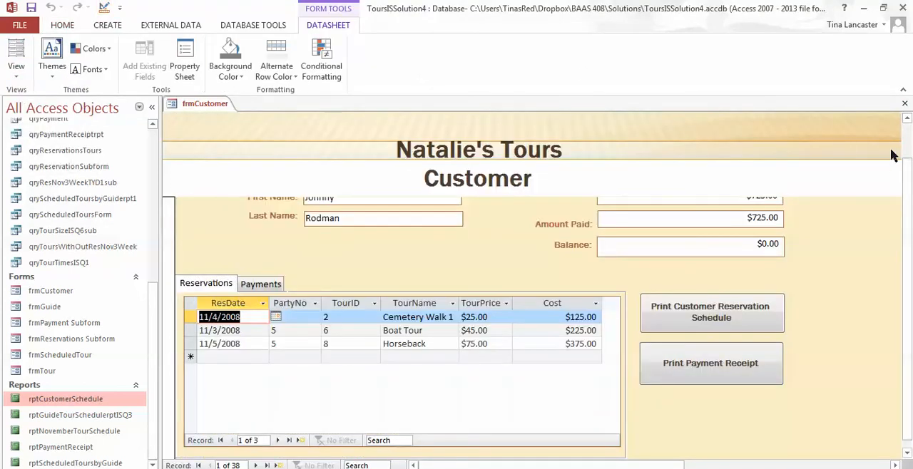
left_click_drag(908, 172, 909, 141)
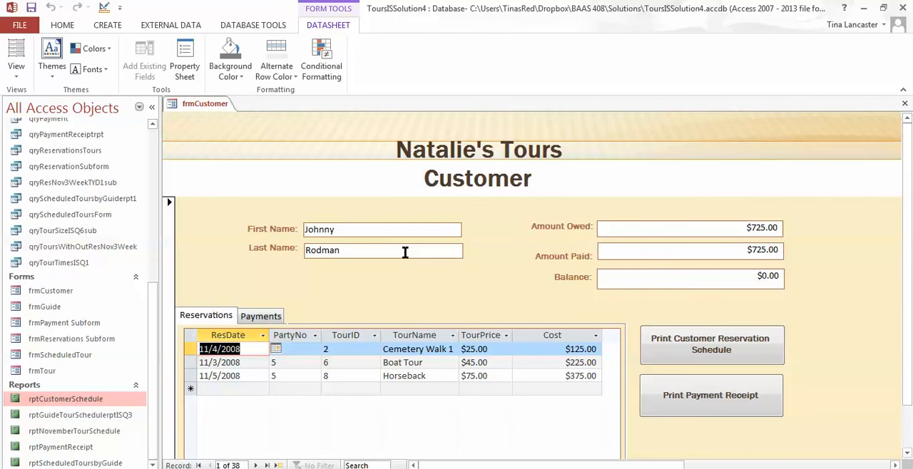
left_click(272, 315)
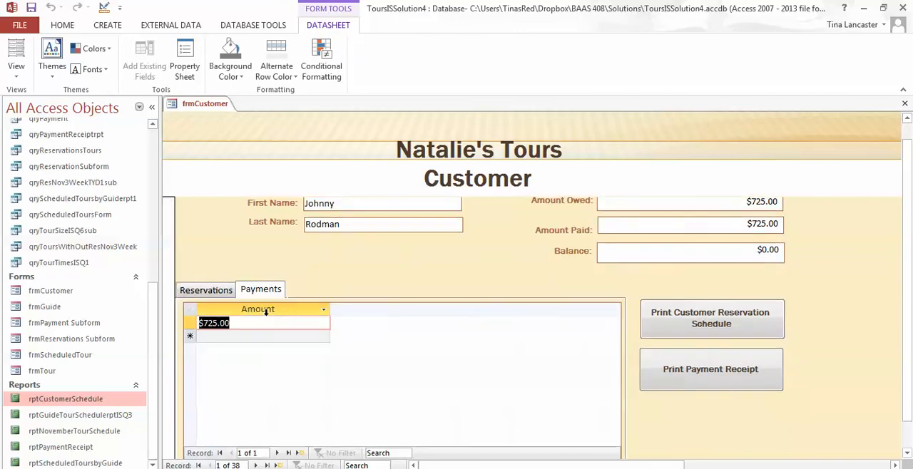
left_click(218, 288)
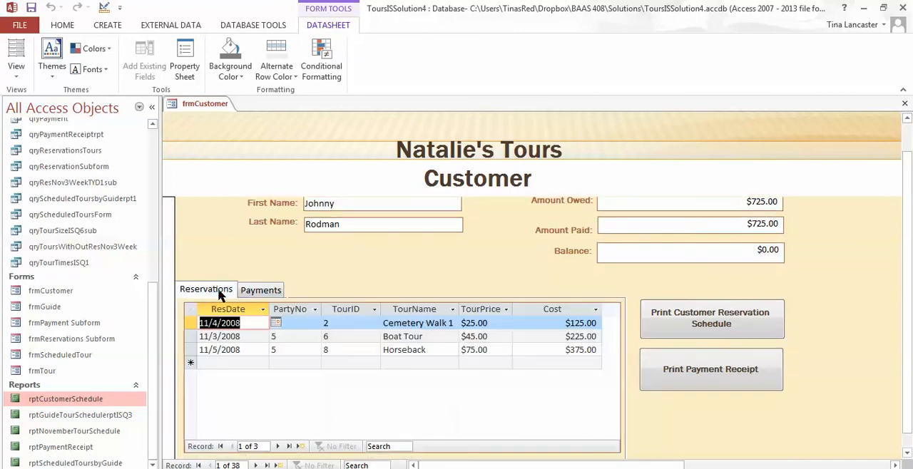
left_click(907, 119)
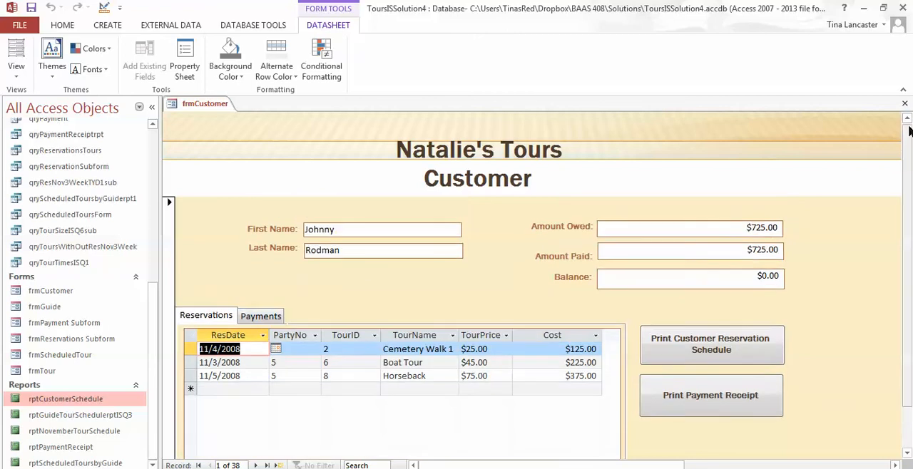
Test the Print Customer Reservation Schedule button, check the previewed report from header to closing note, and close the preview.
left_click(704, 351)
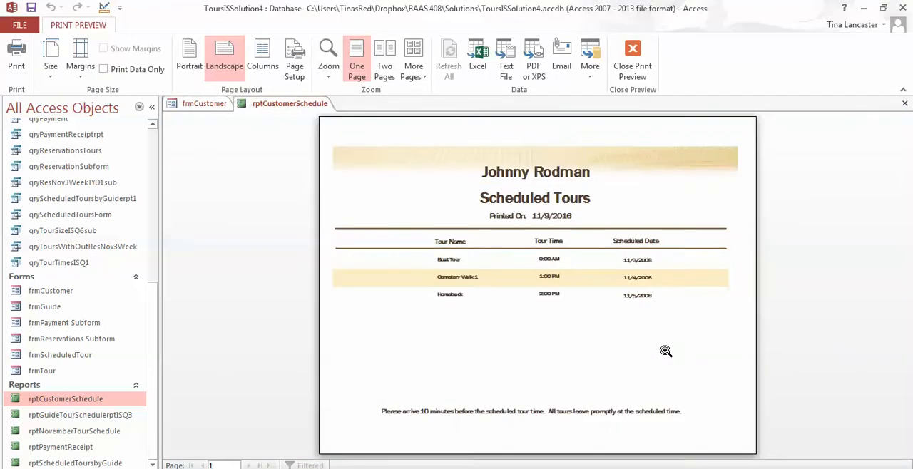
left_click(608, 349)
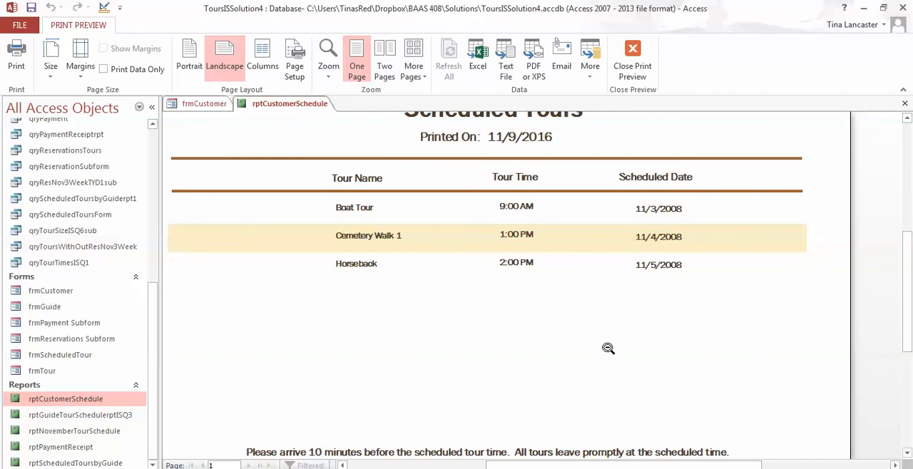
left_click(908, 146)
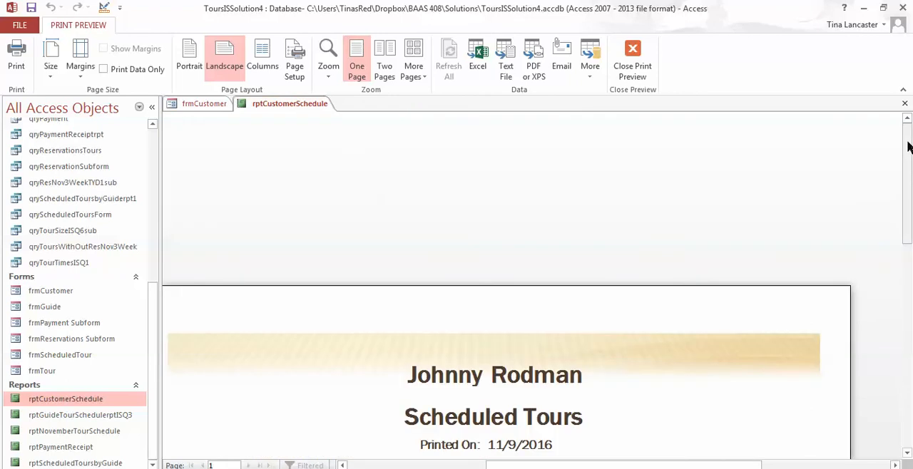
left_click_drag(908, 455, 907, 455)
left_click(621, 57)
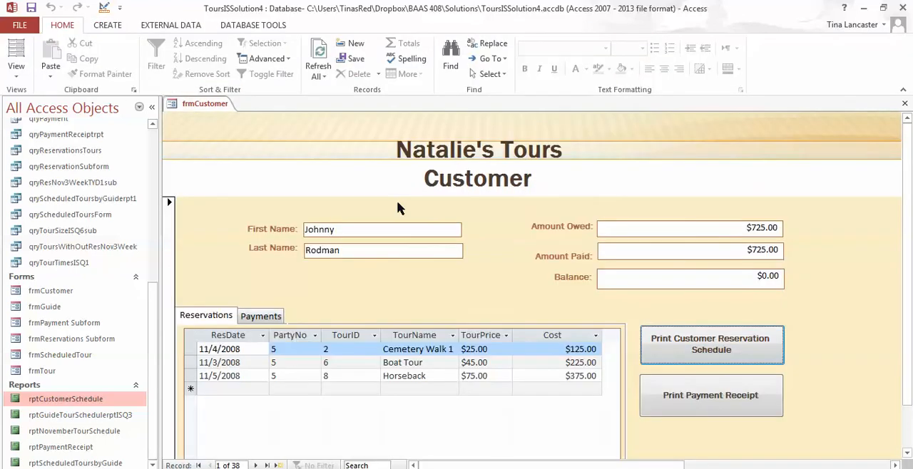
Return frmCustomer to Design View, inspect the On Click macro of the Print Payment Receipt button, and close the macro.
left_click(11, 76)
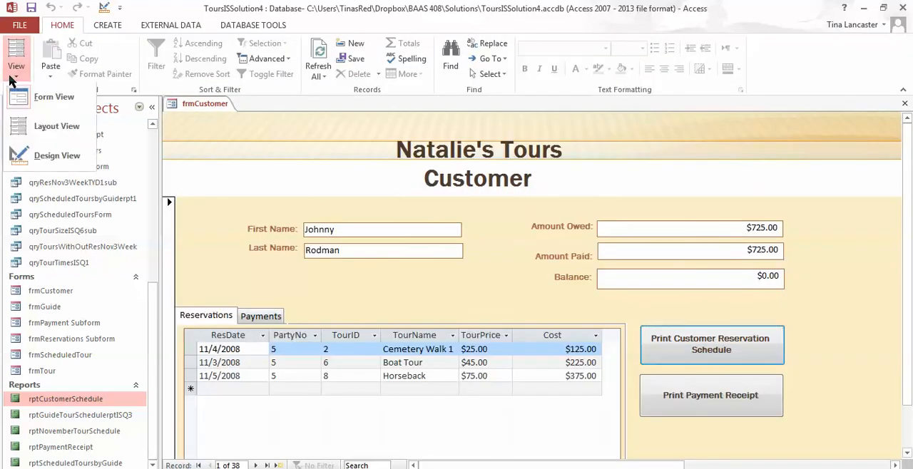
left_click(20, 155)
double_click(651, 414)
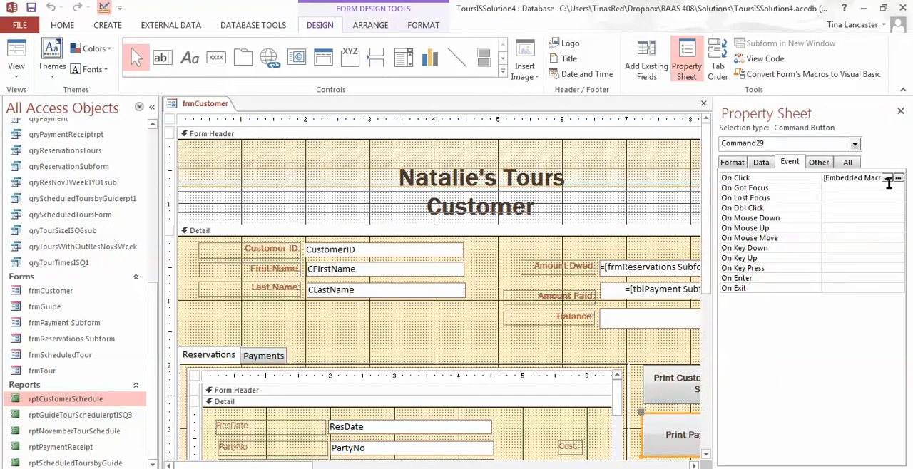
left_click(901, 183)
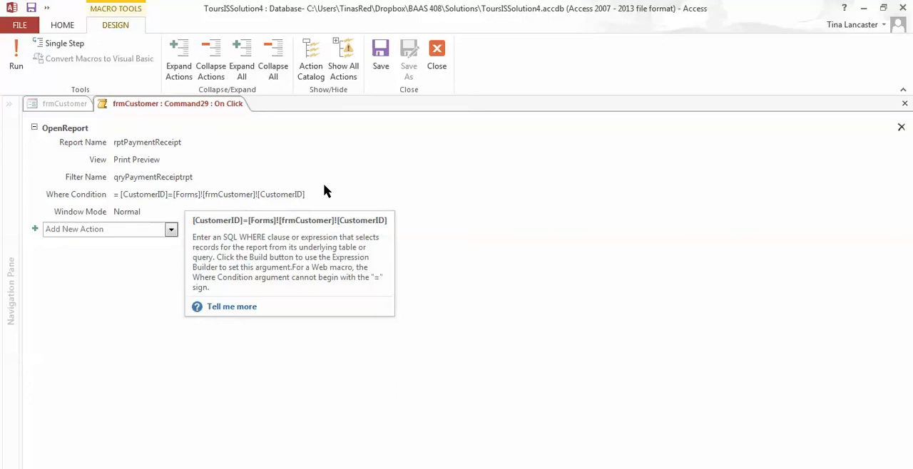
left_click(437, 59)
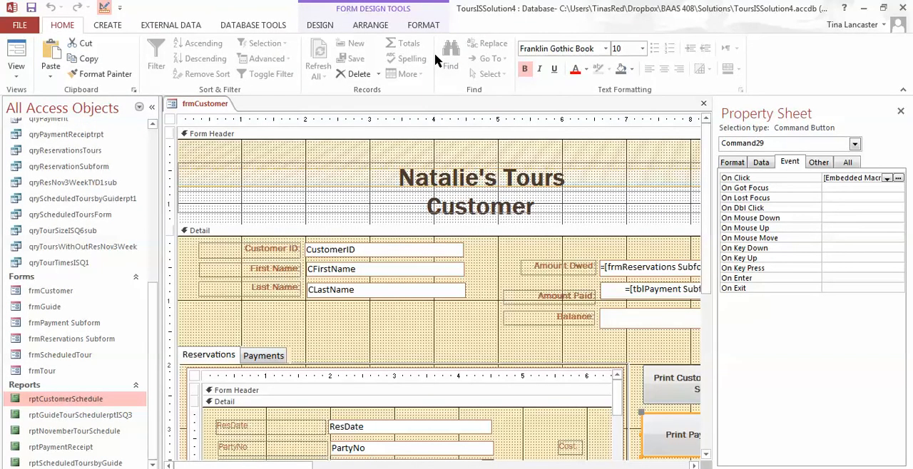